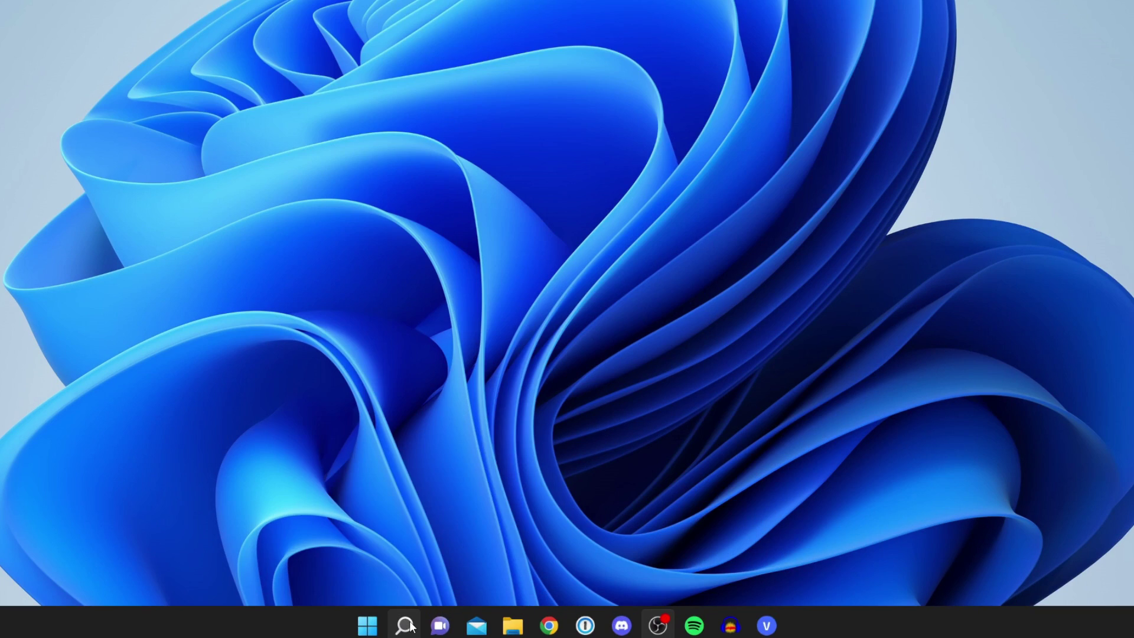
Step: Launch Task Manager from a Windows search for 'task'
click(457, 624)
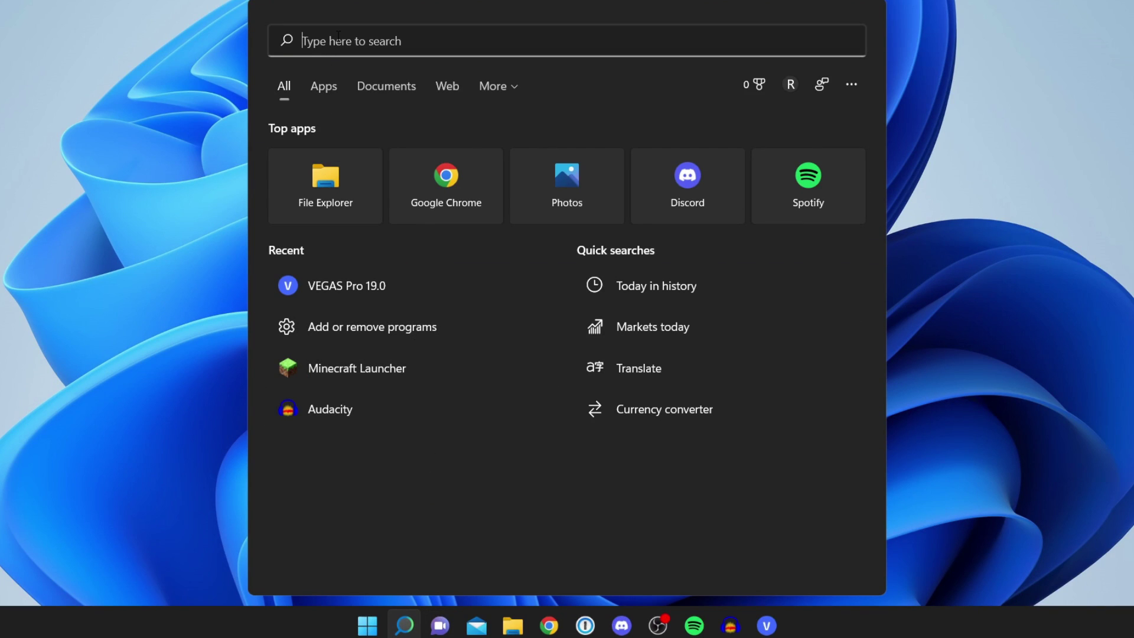
text(r)
key(BackSpace)
text(task)
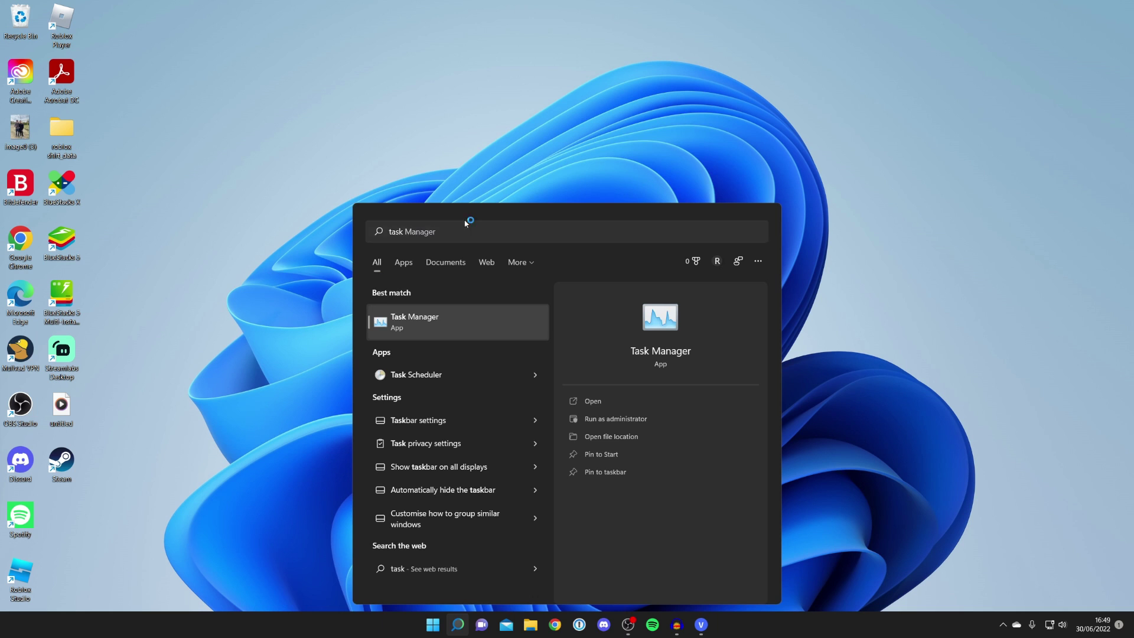
click(337, 195)
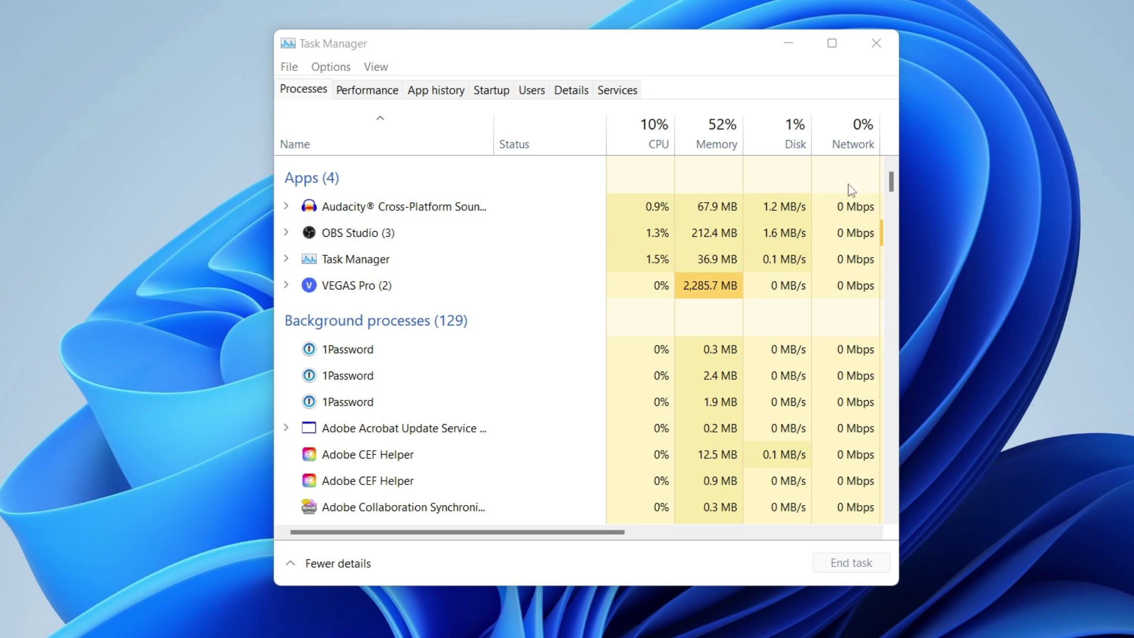
Step: End the Discord (32 bit) process tree and close Task Manager
drag(891, 182, 882, 231)
click(569, 346)
click(838, 561)
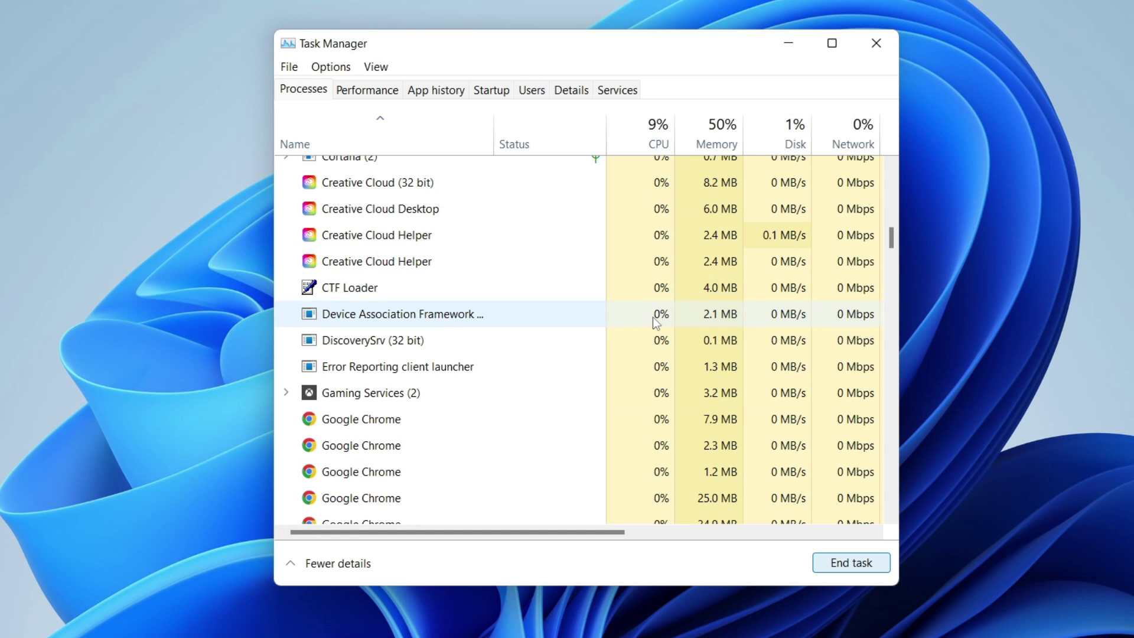
drag(889, 238, 889, 168)
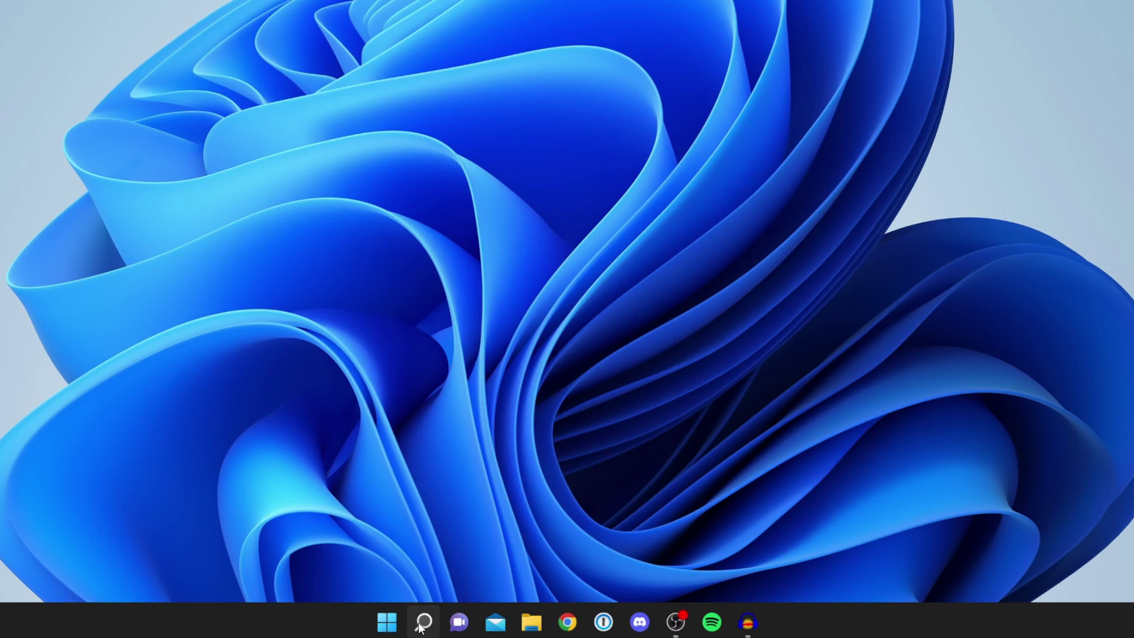
Step: Open Add or remove programs and filter the installed apps list for 'discord'
click(471, 620)
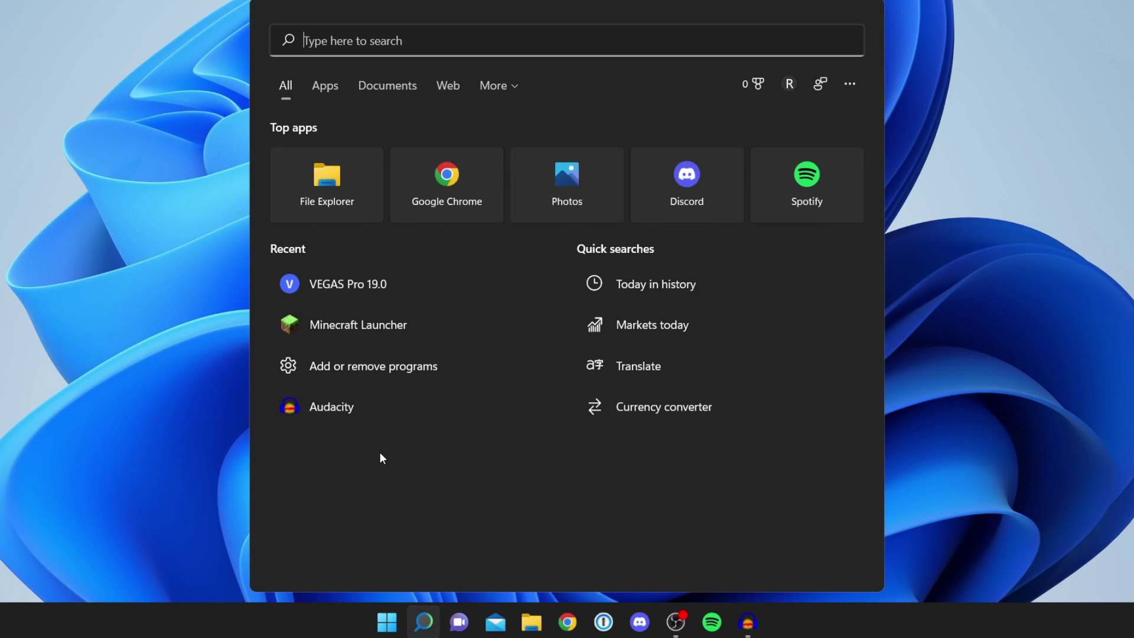
text(add o)
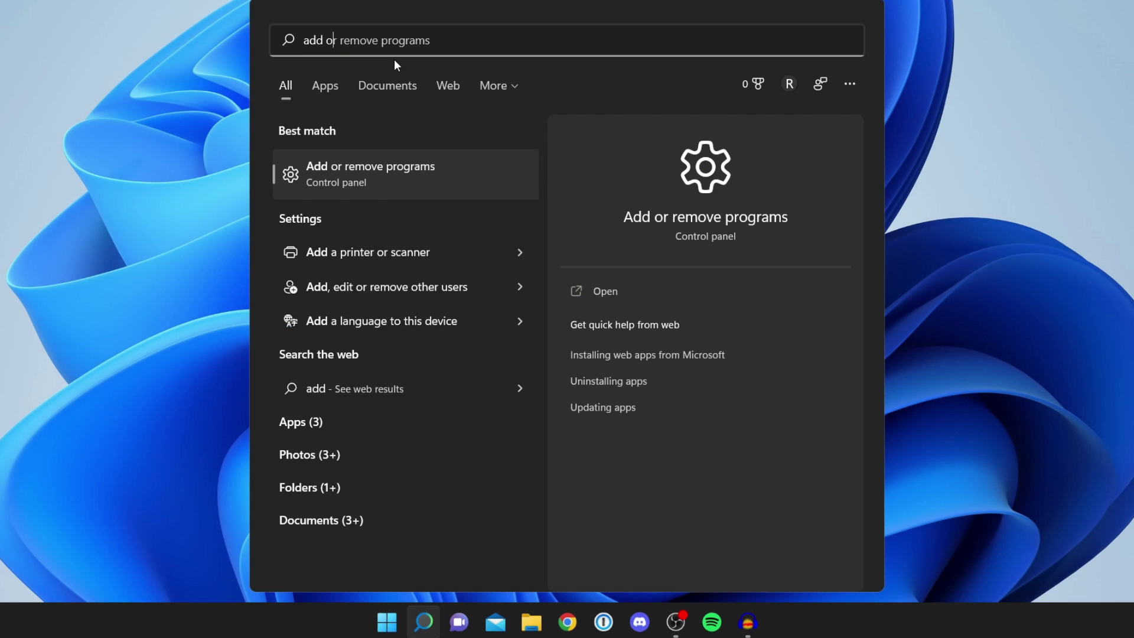
text(r)
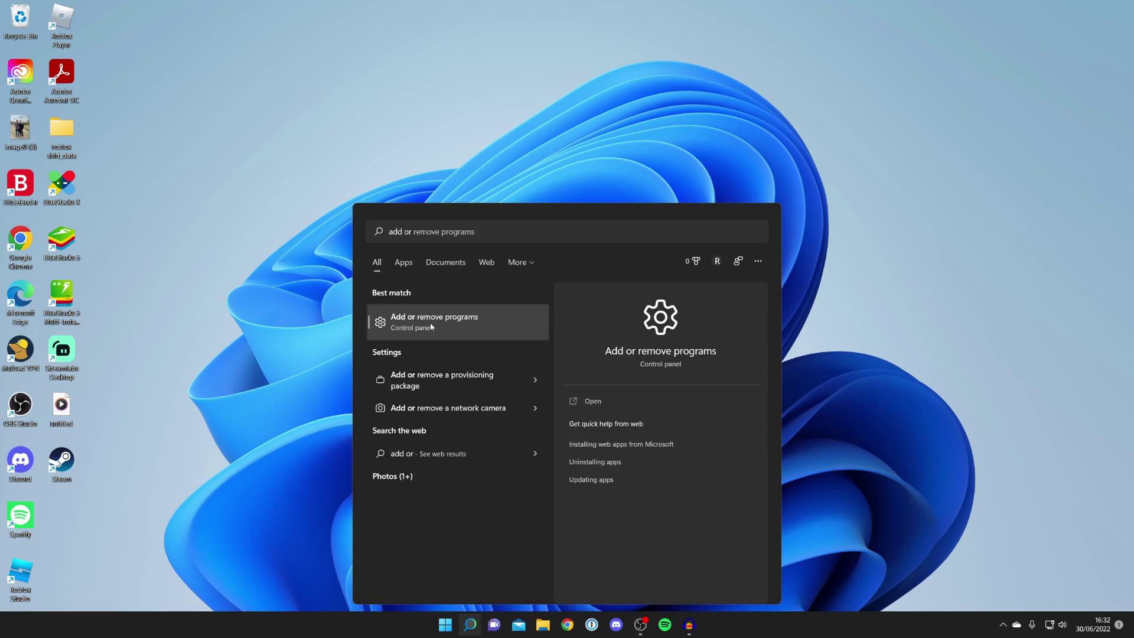
click(334, 175)
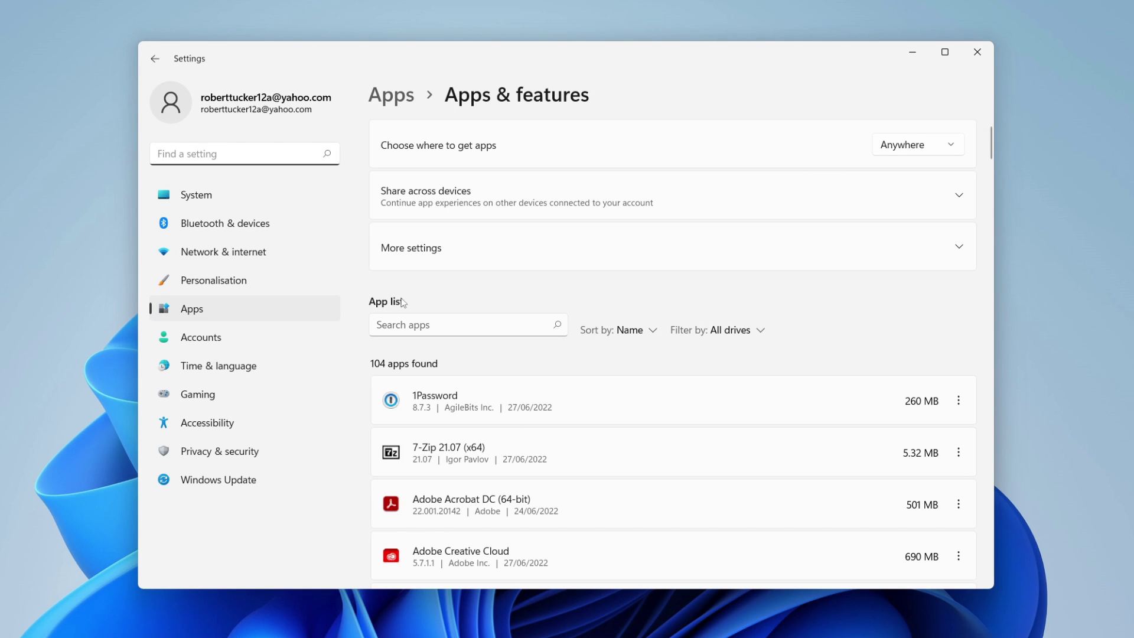
click(395, 324)
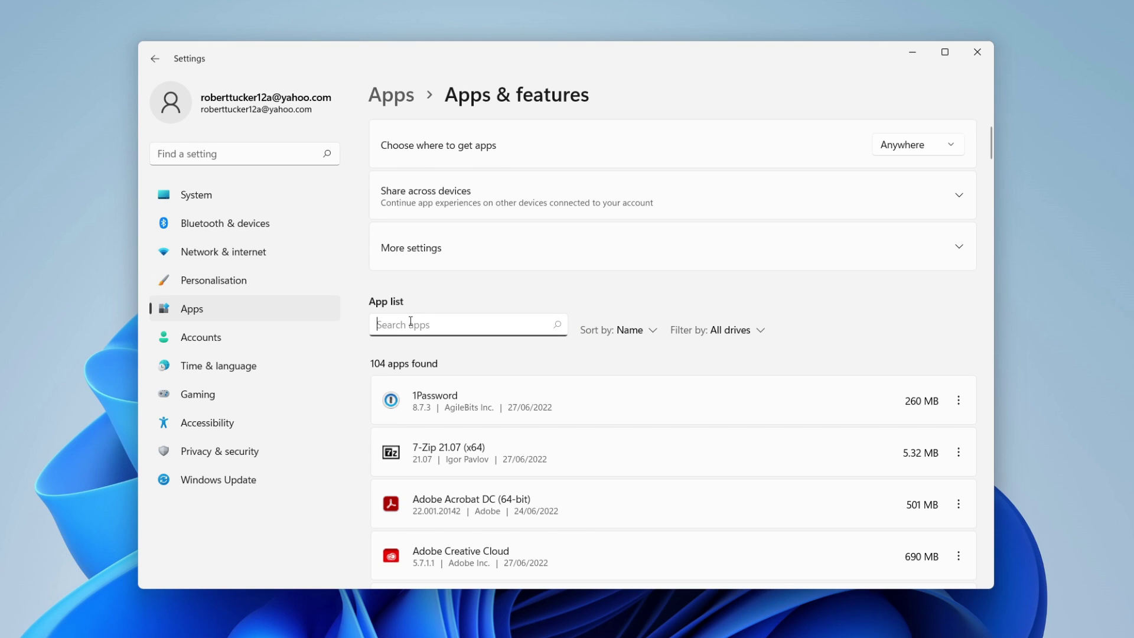
text(discord)
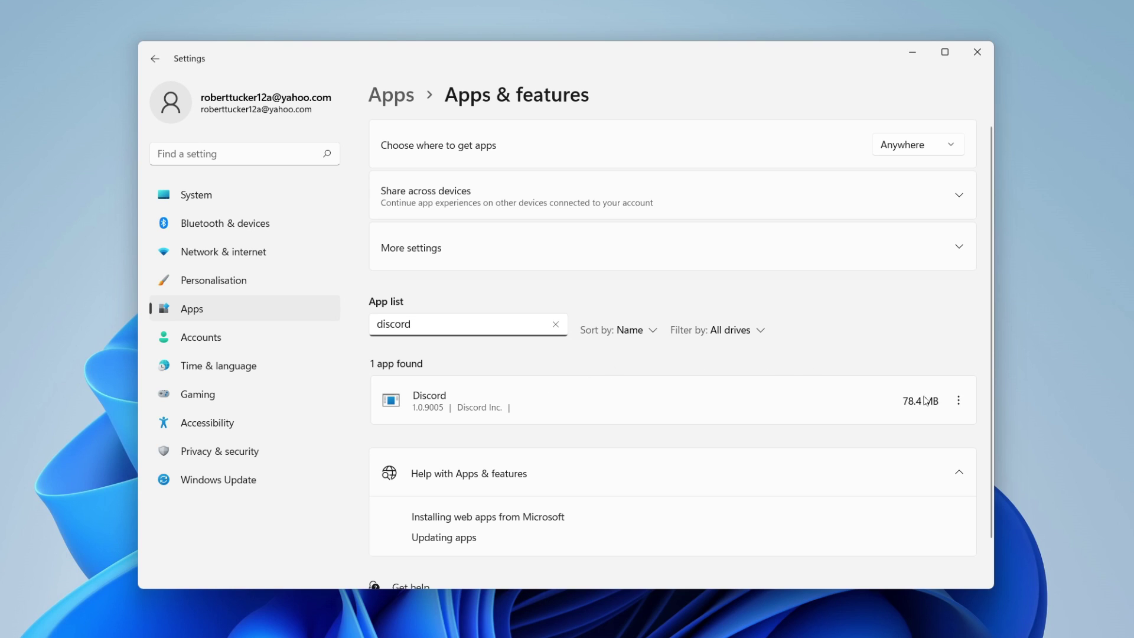
Step: Uninstall Discord, confirm the removal, and close Settings
click(958, 400)
click(881, 455)
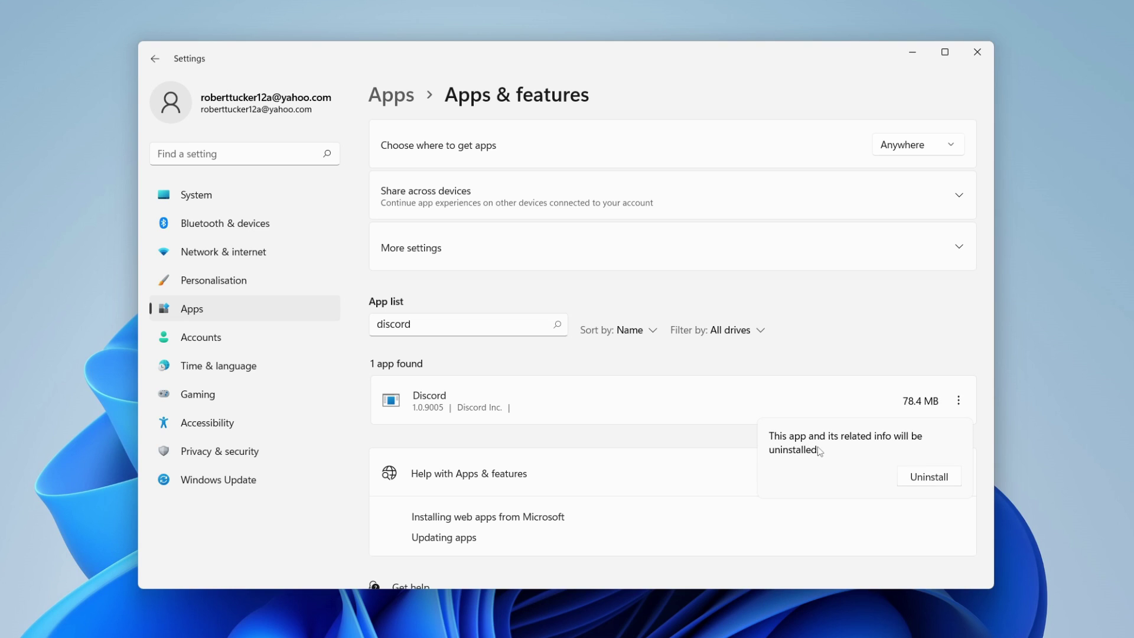
click(929, 479)
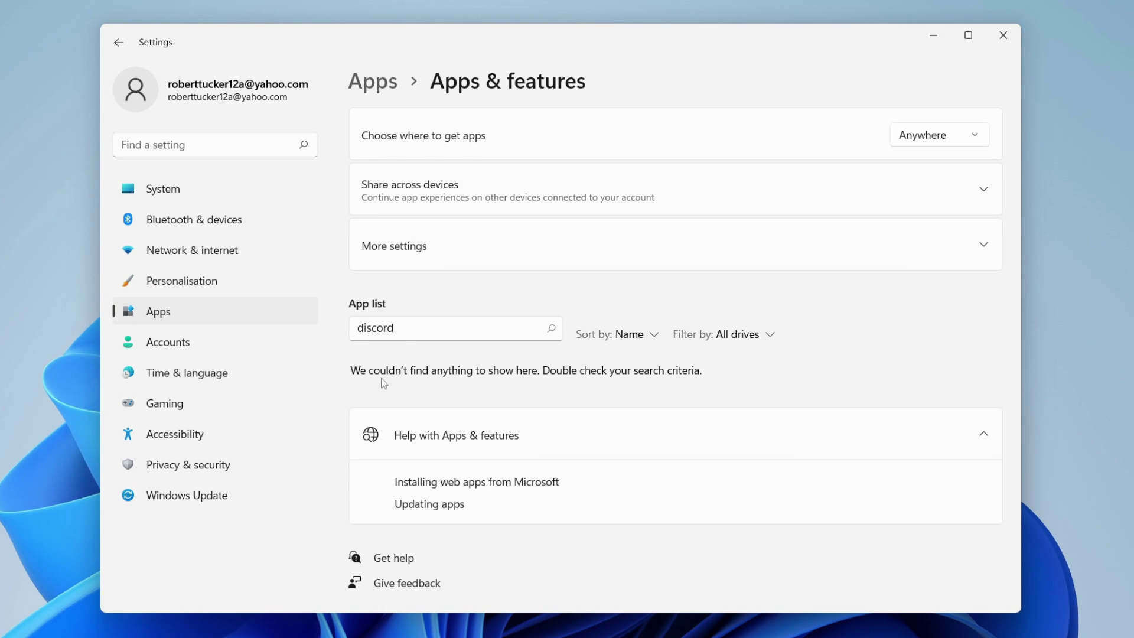
click(458, 333)
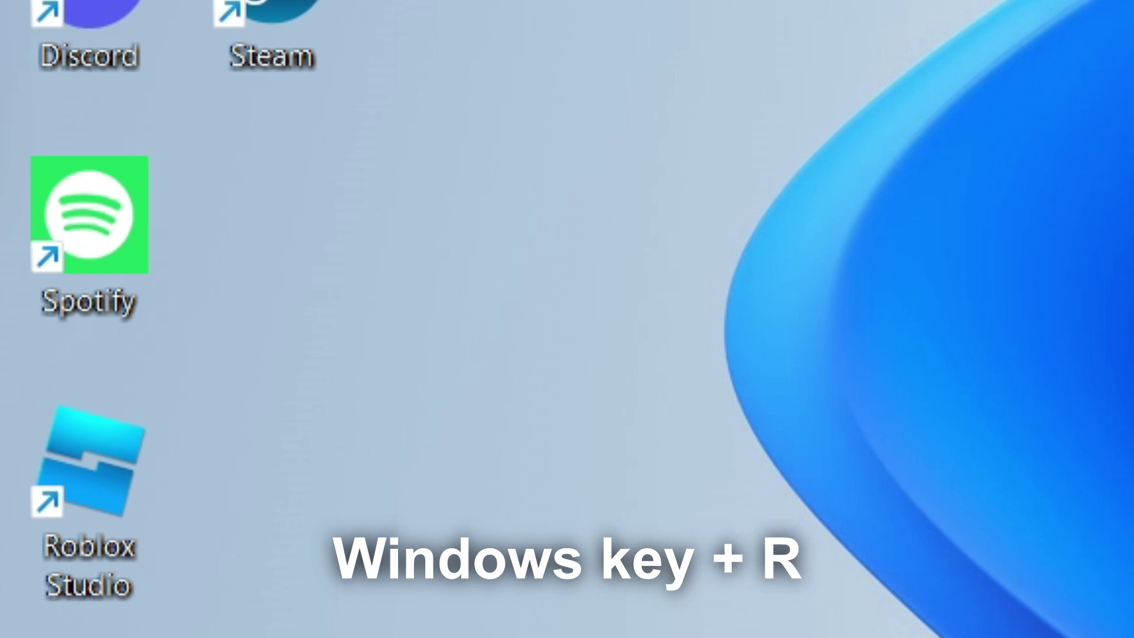
Step: Open the %appdata% Roaming folder through the Run box
key(super+r)
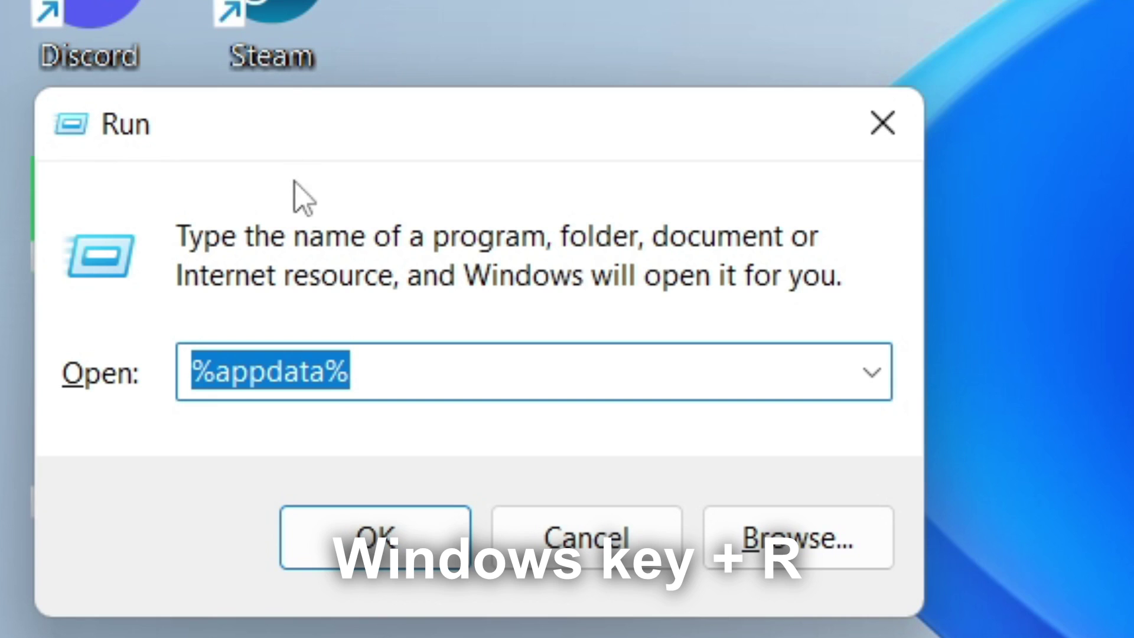
click(533, 377)
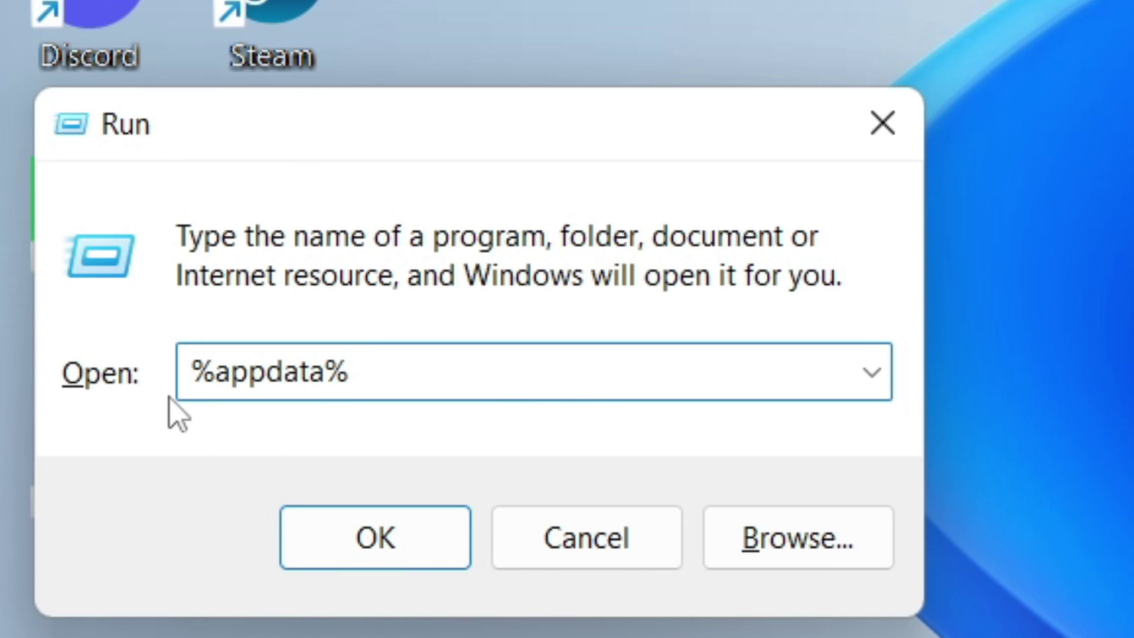
click(390, 524)
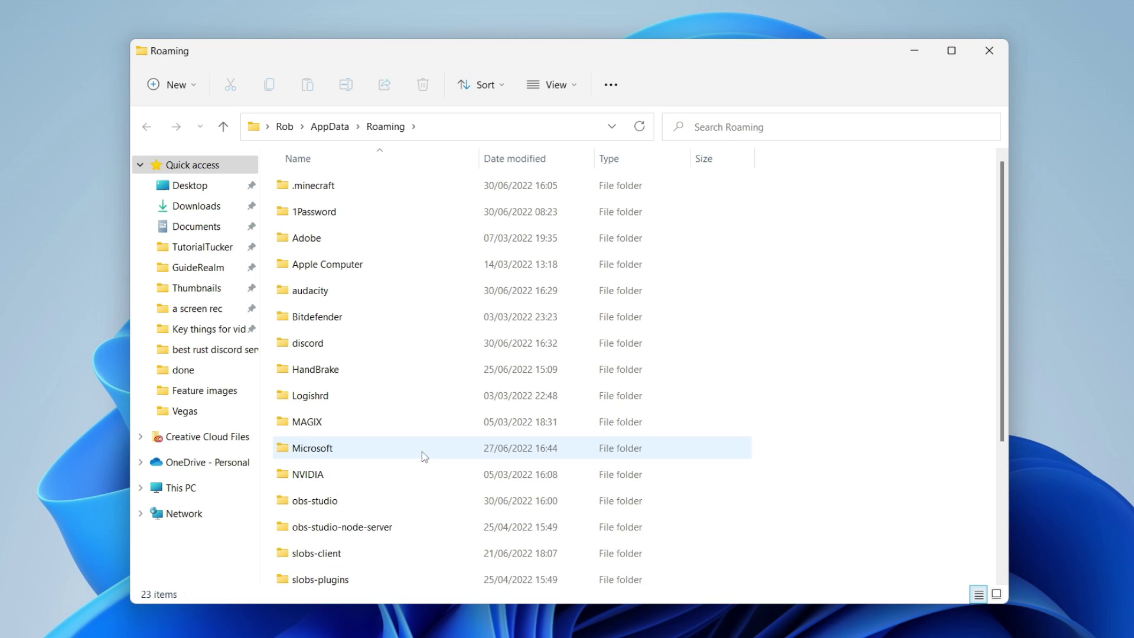
Step: Delete the discord folder from Roaming and close the Explorer window
click(378, 350)
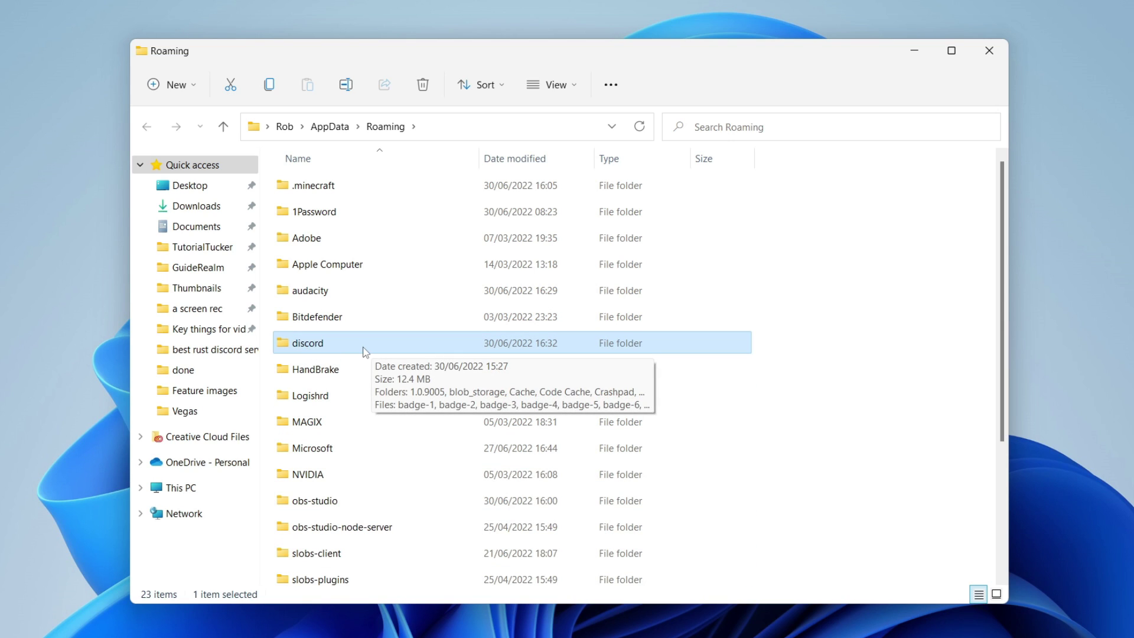
right_click(320, 343)
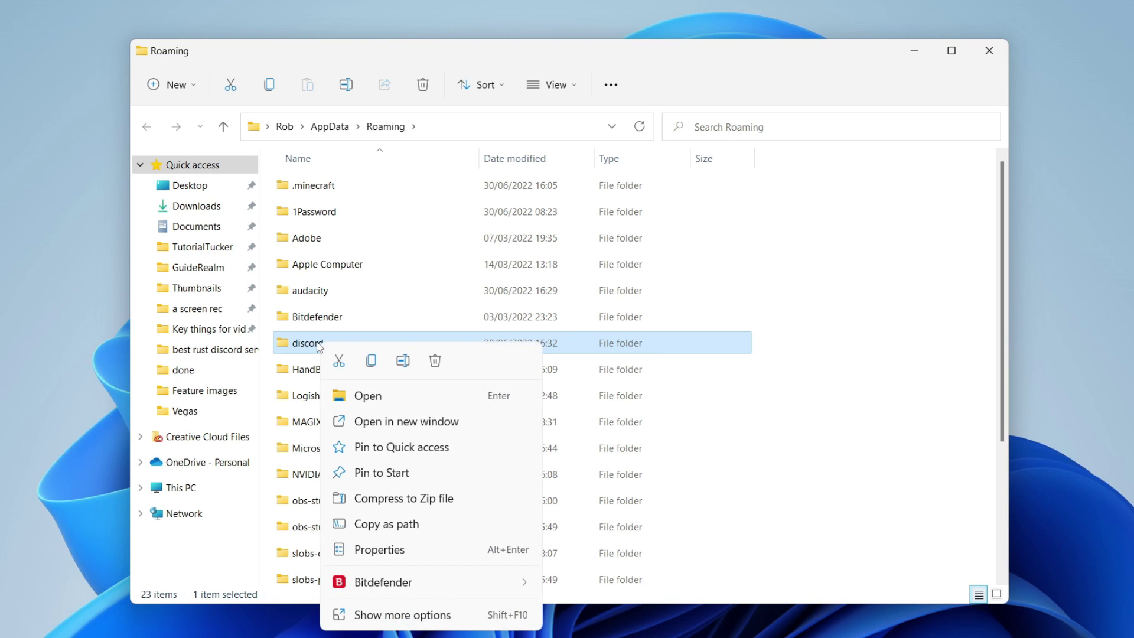
click(445, 618)
click(506, 563)
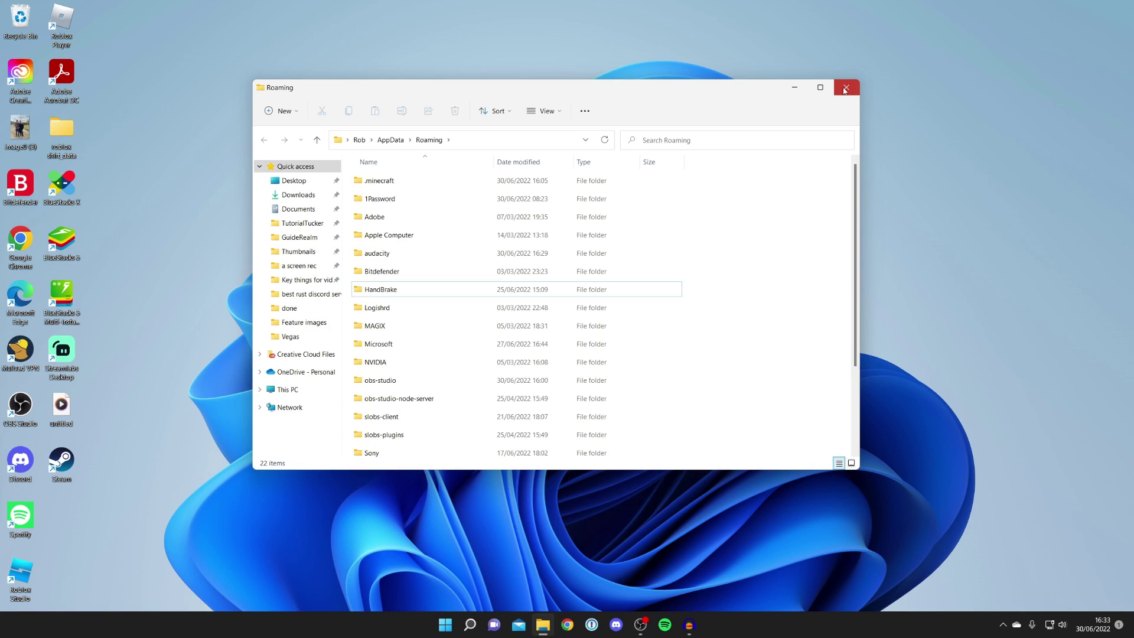
click(987, 53)
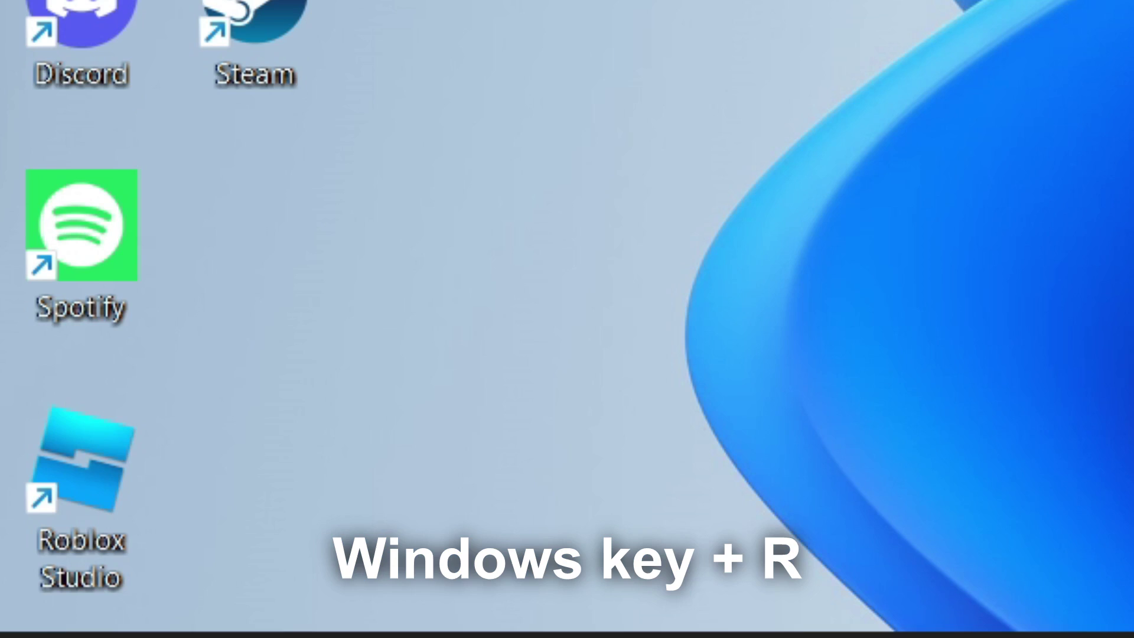
Step: Open the AppData Local folder by running %localappdata%
key(super+r)
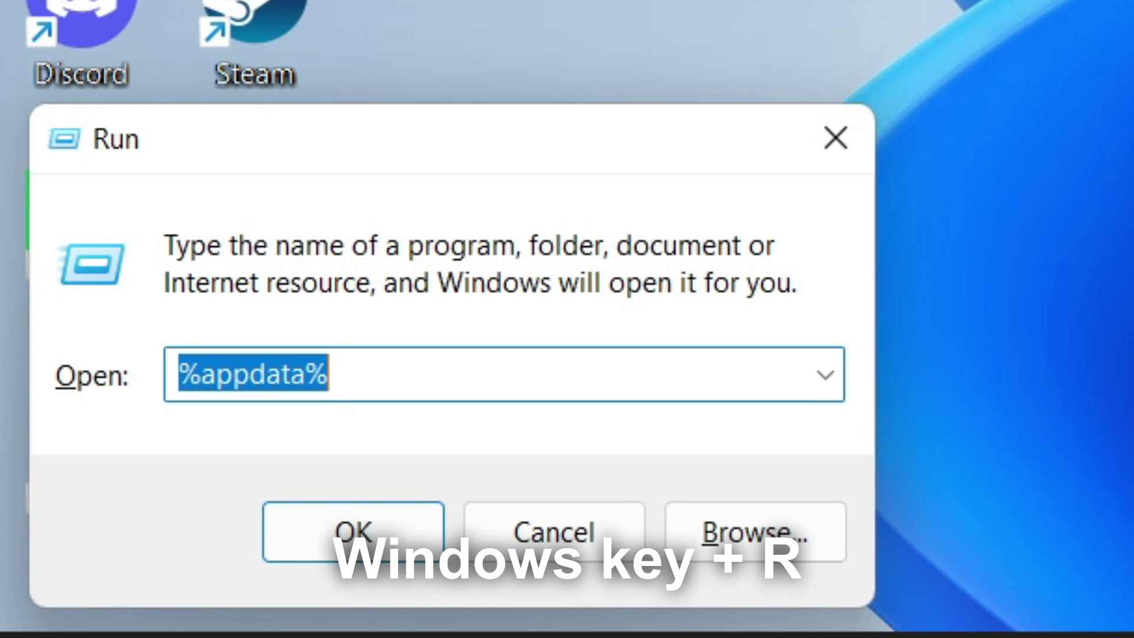
click(190, 370)
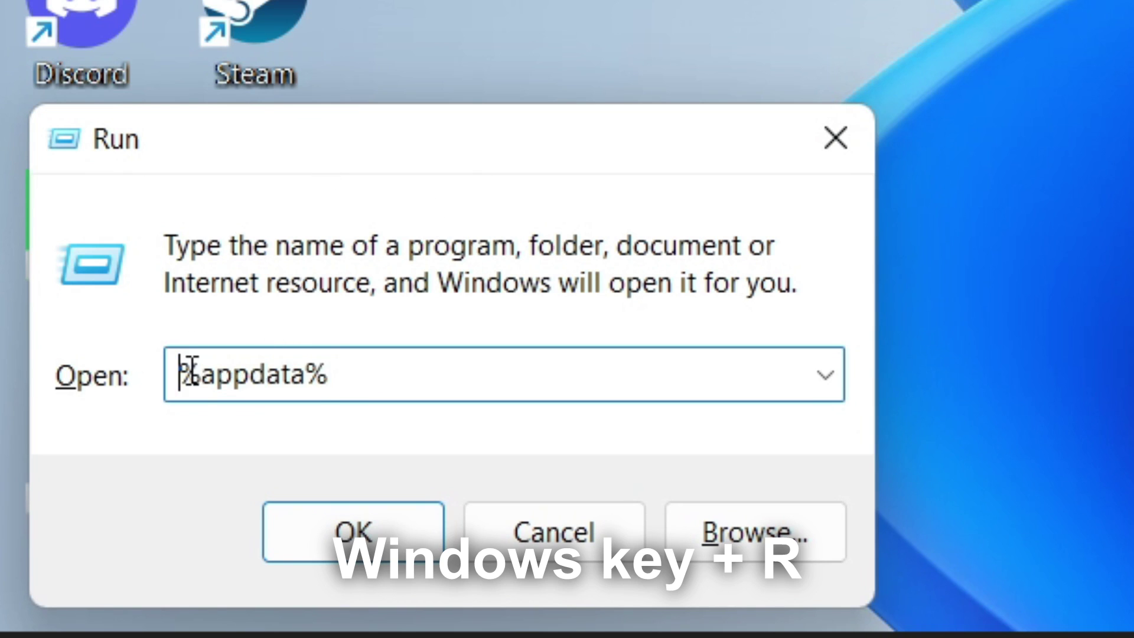
click(201, 372)
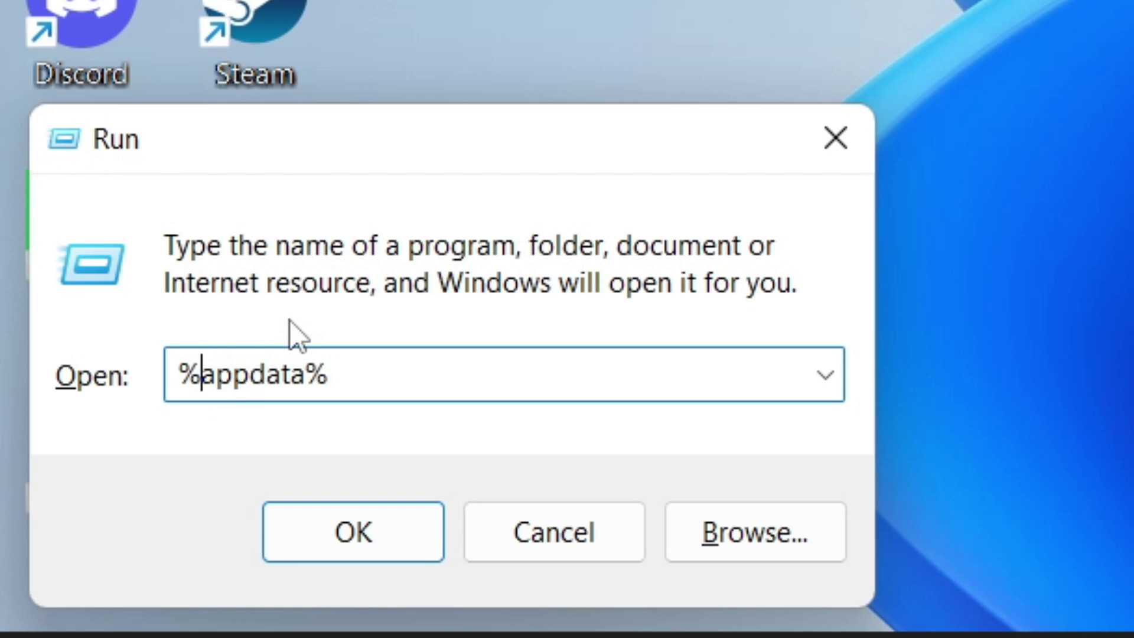
text(local)
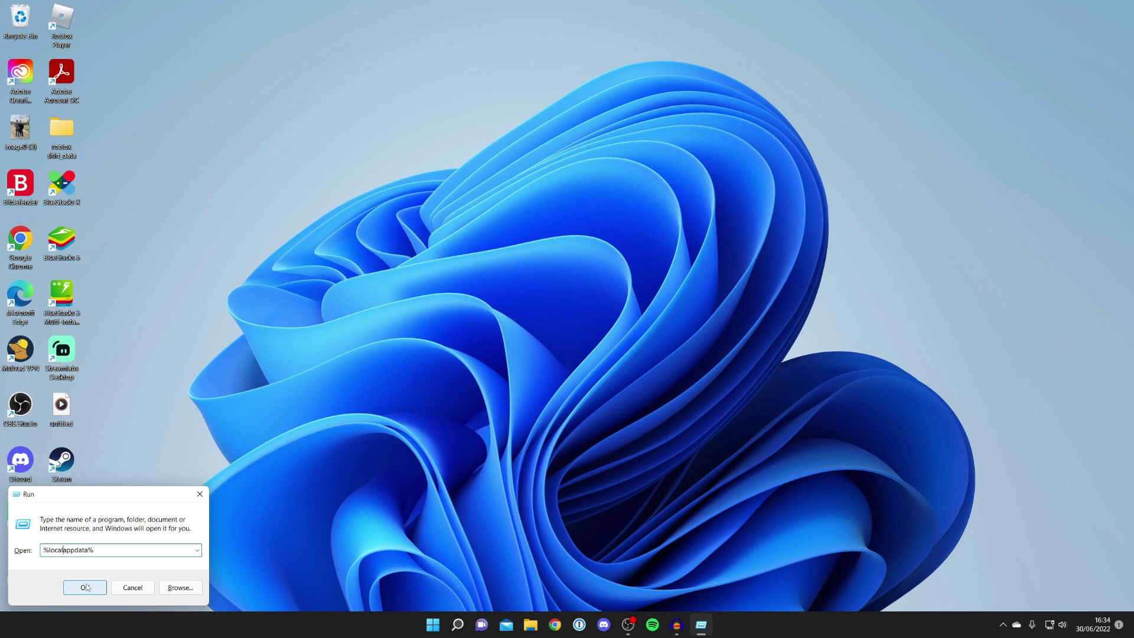
click(86, 587)
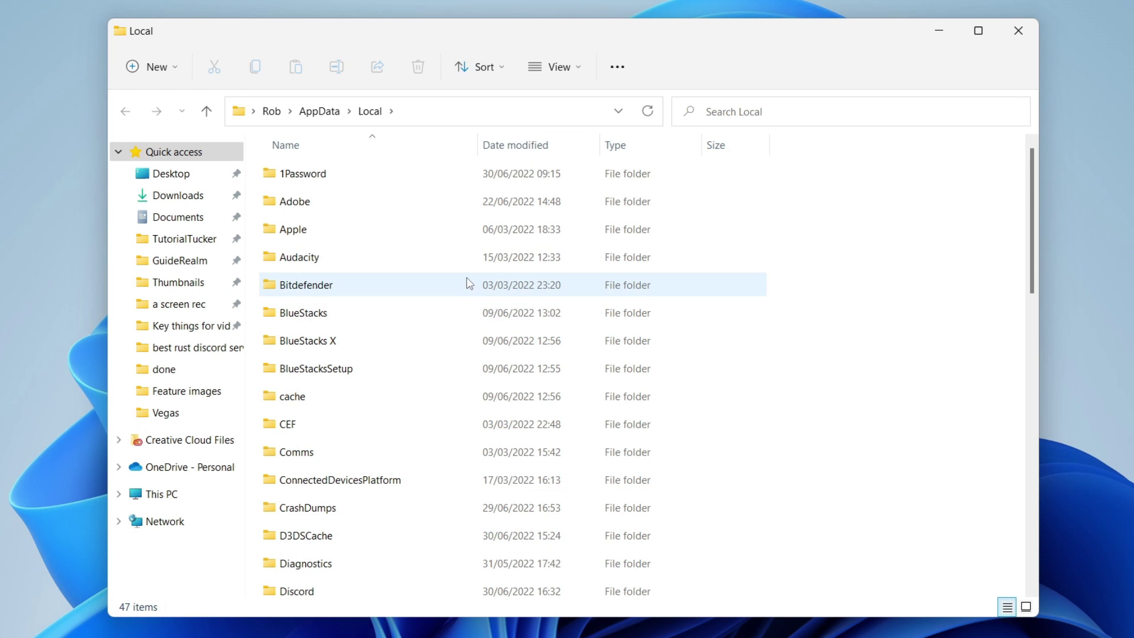
Step: Delete the Discord folder from Local and close the Explorer window
click(471, 589)
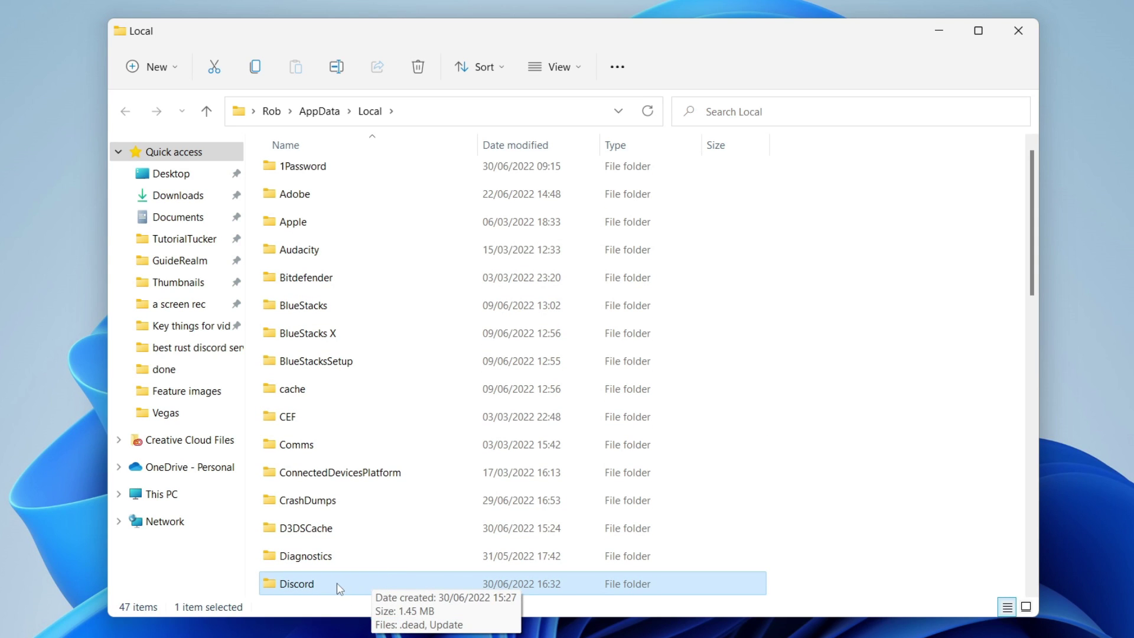
right_click(334, 585)
click(395, 572)
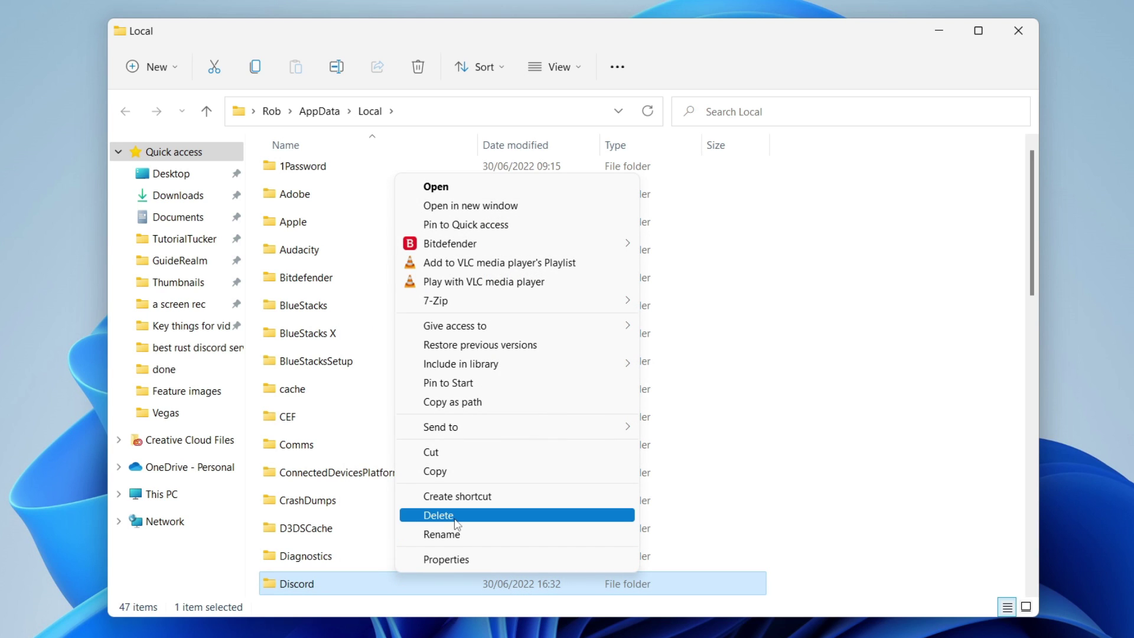
click(455, 517)
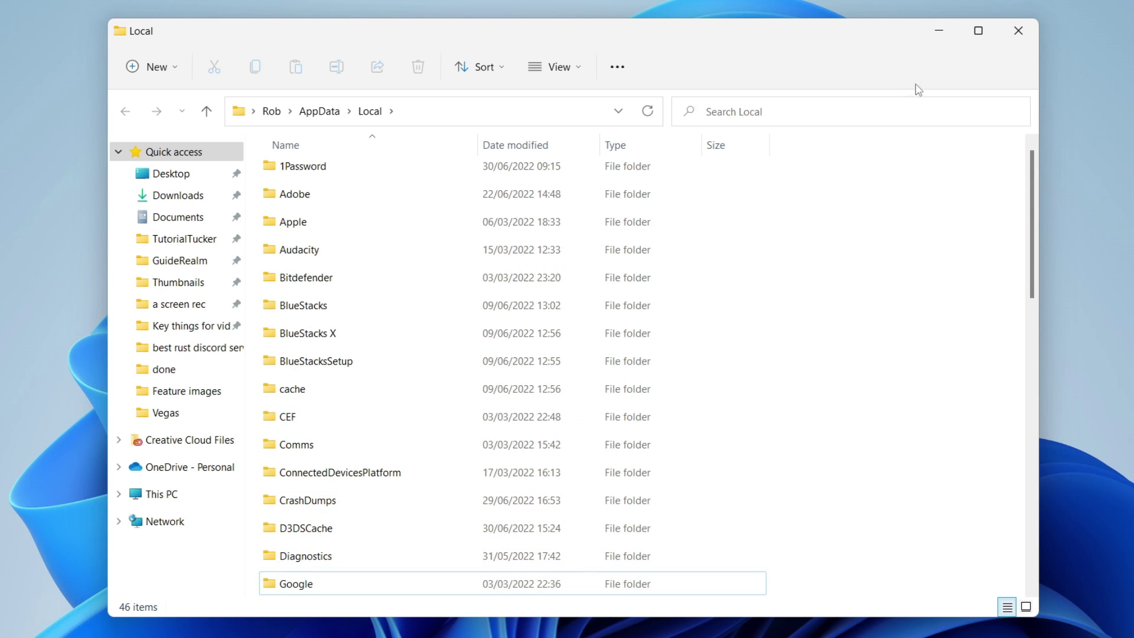
click(1018, 30)
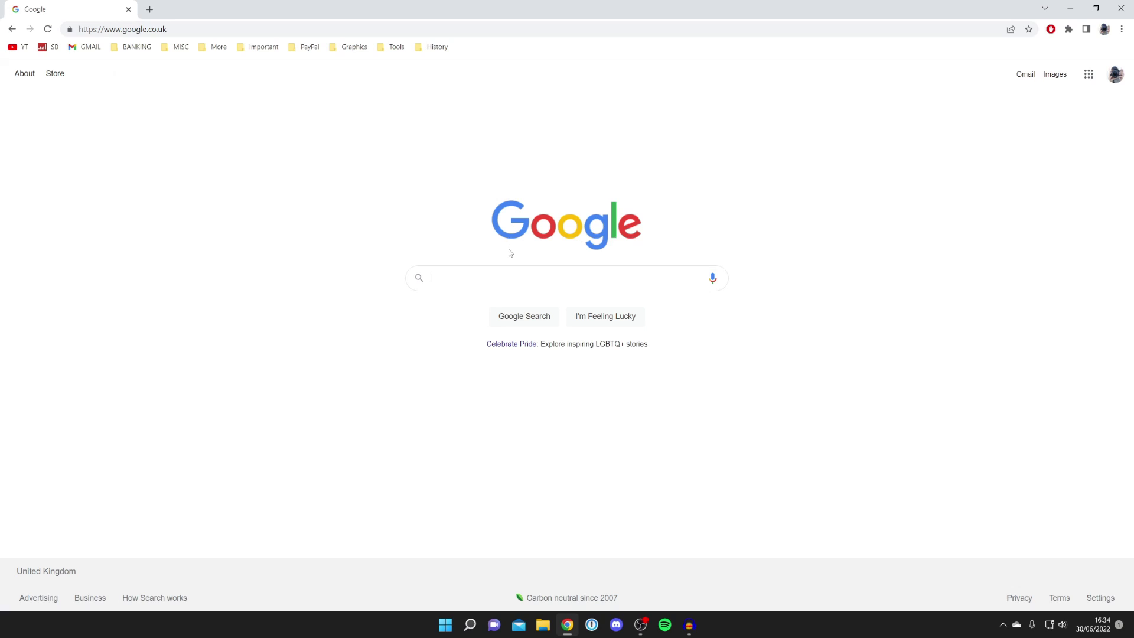
Step: Search Google for discord, download the Windows installer from discord.com, and open DiscordSetup (2).exe
text(disocrd)
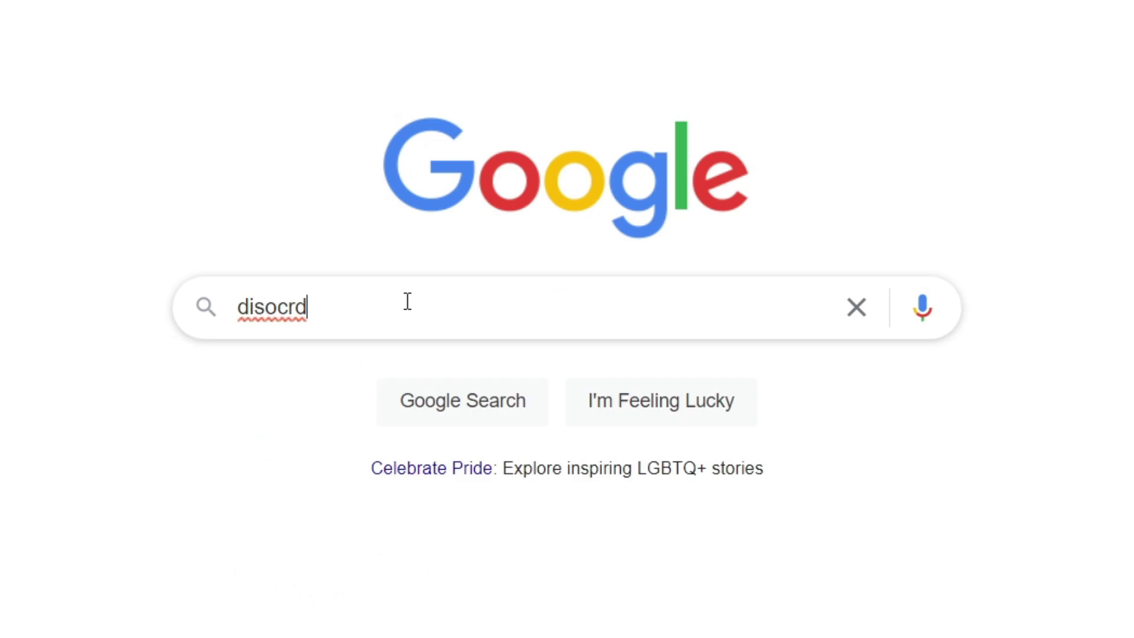
key(Return)
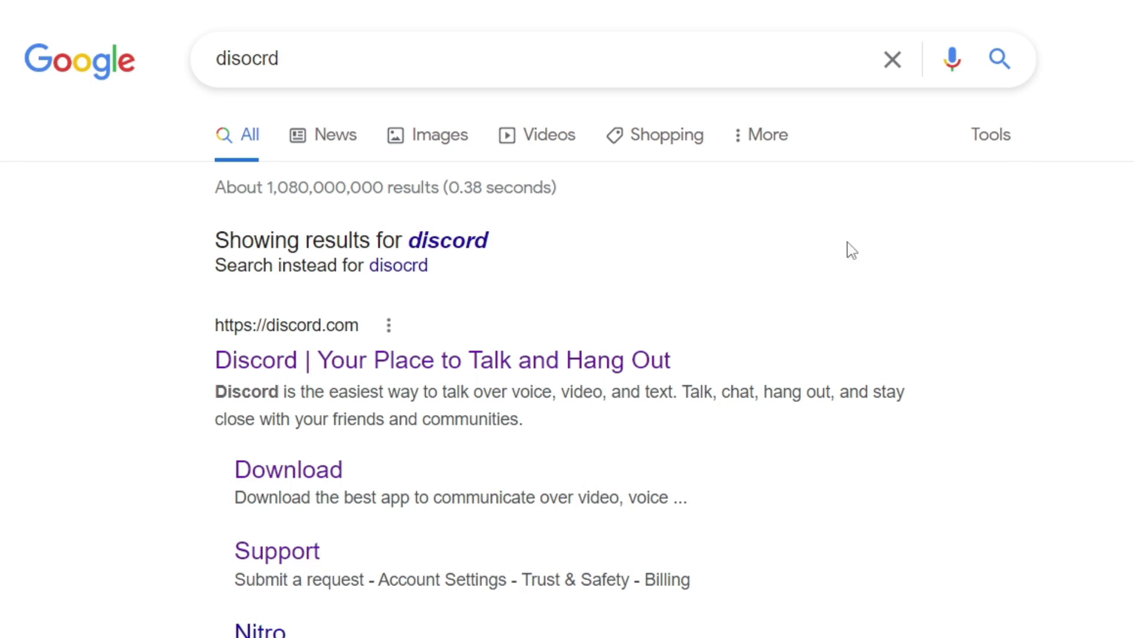
click(392, 362)
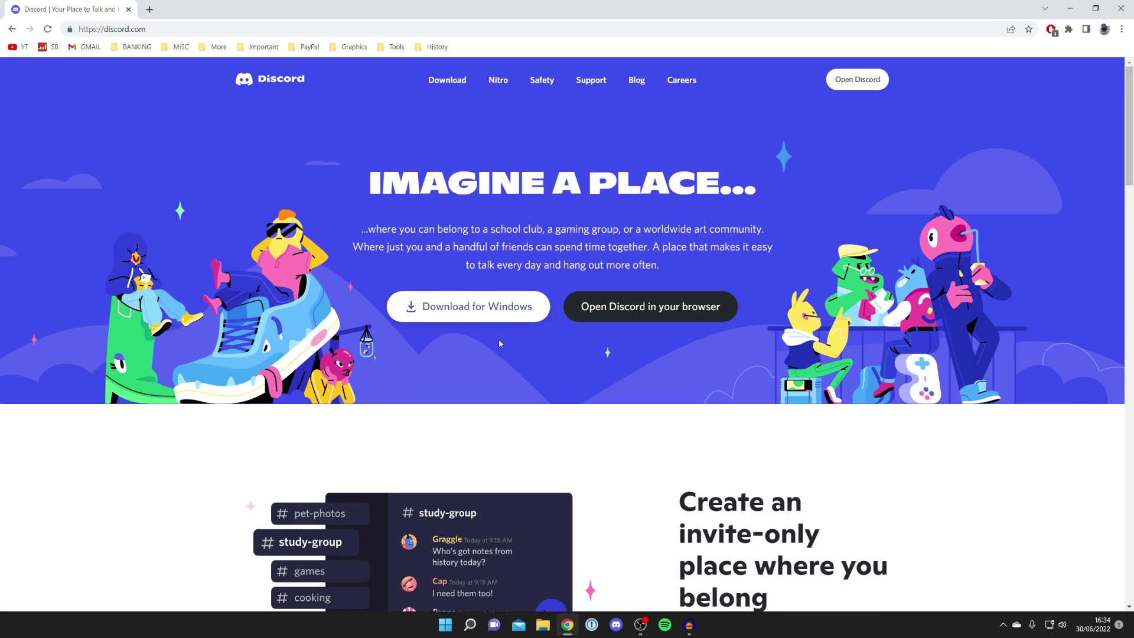
click(482, 309)
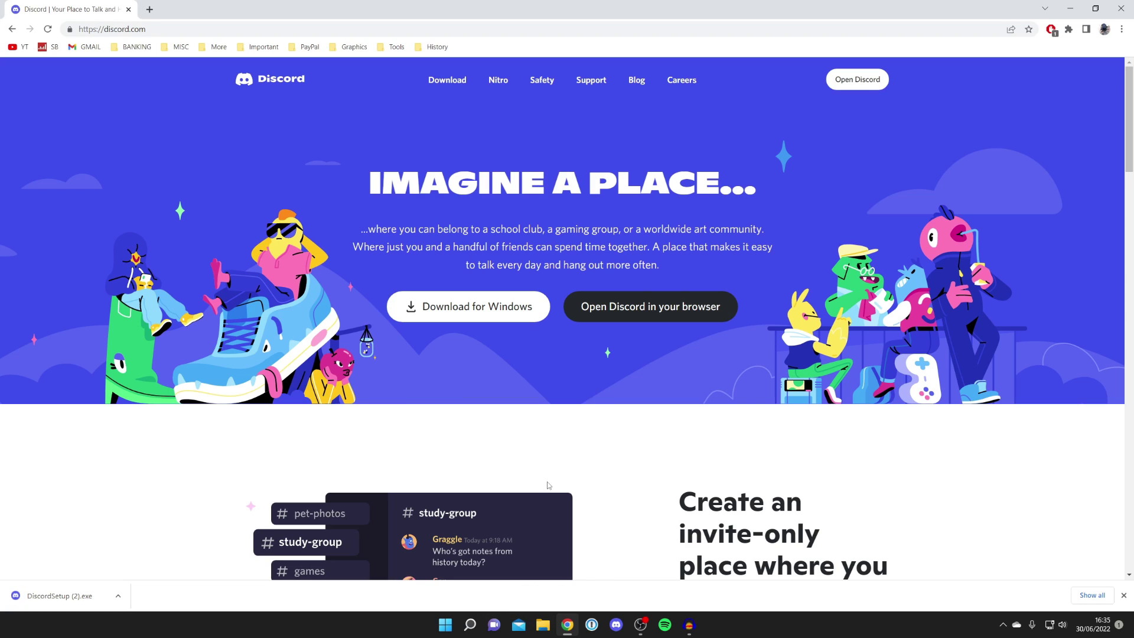
click(84, 595)
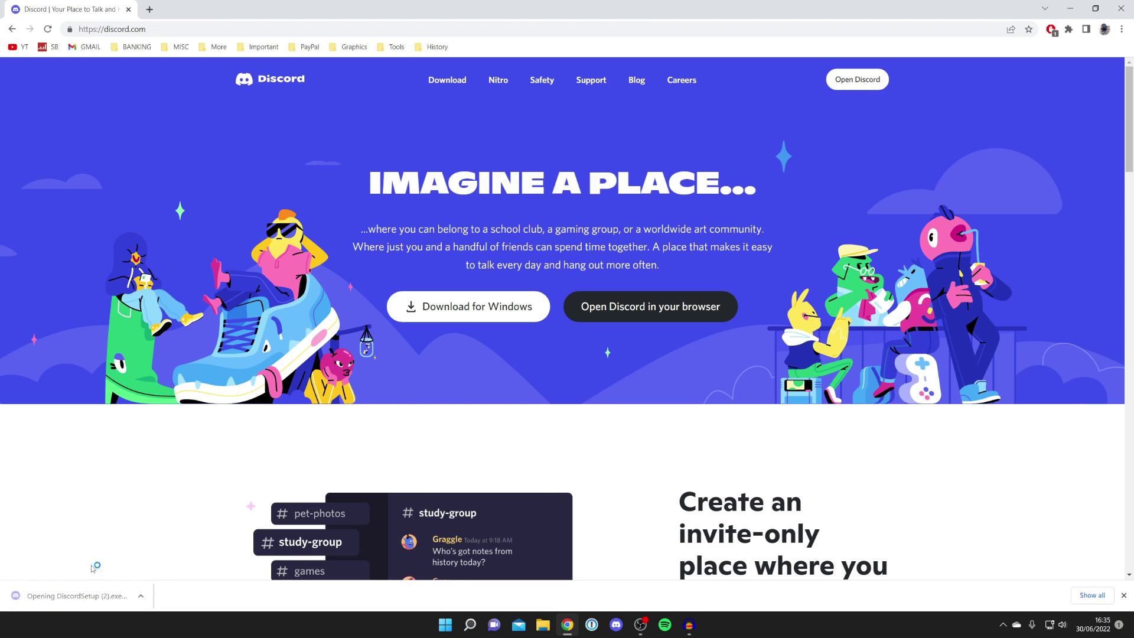